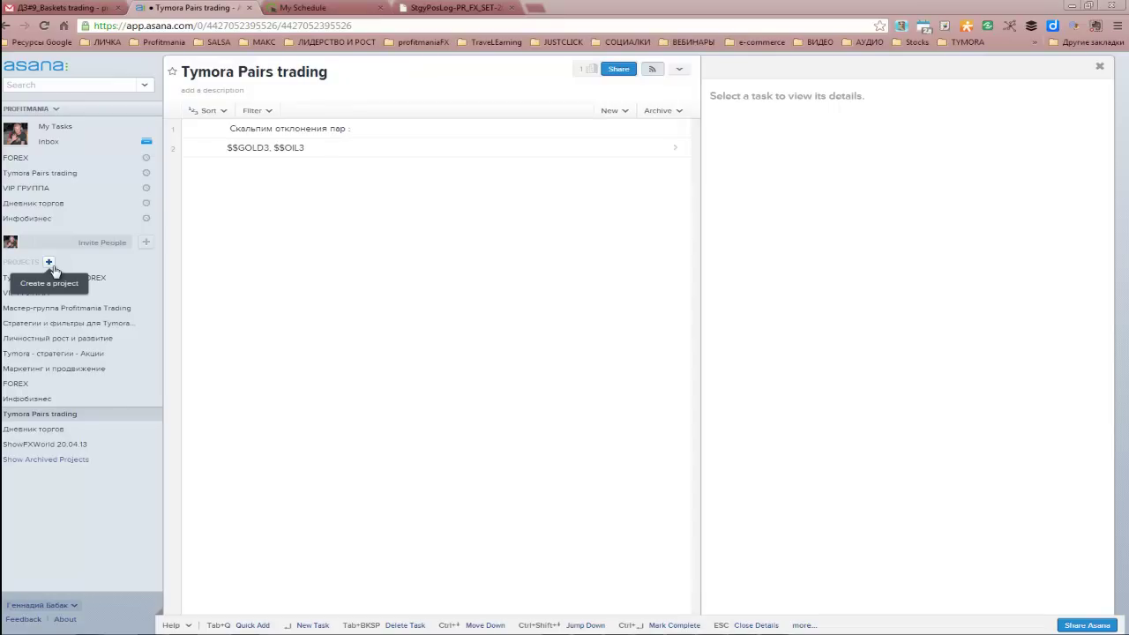
# - Create a new project named "Мой дневник торгов" and start its first task
pyautogui.click(50, 263)
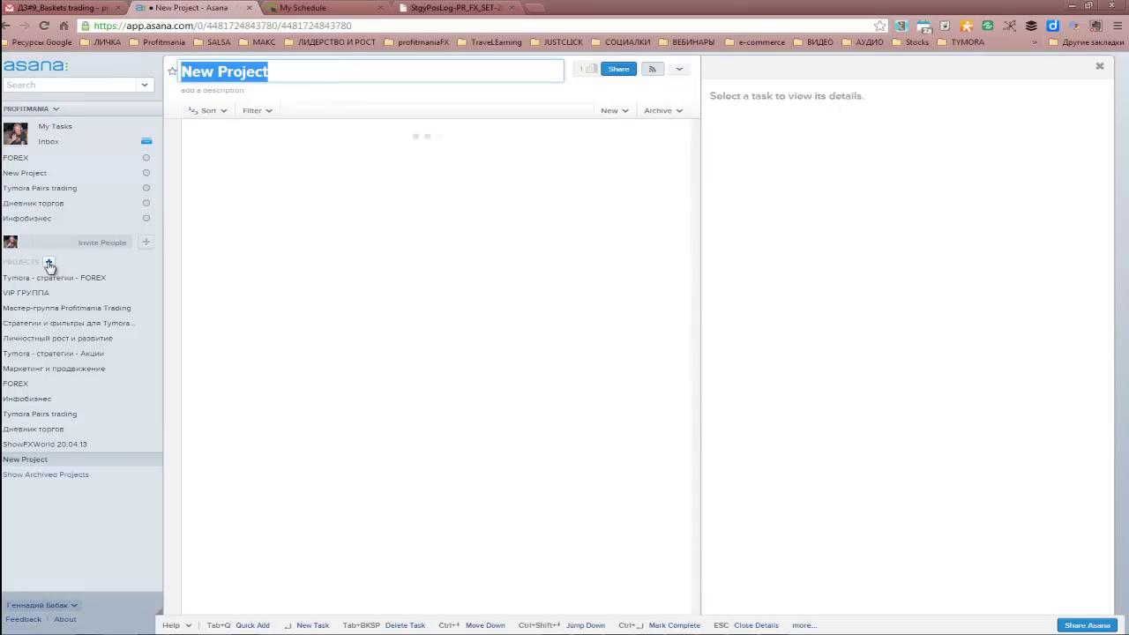
pyautogui.write('L')
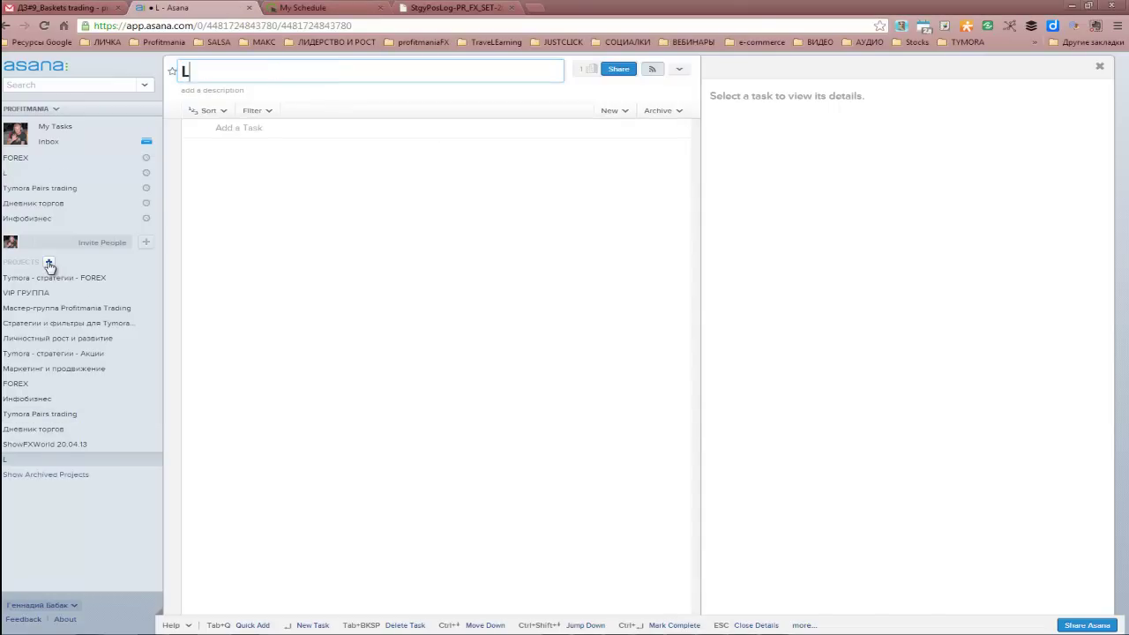
pyautogui.write('ytdybr торгов')
pyautogui.press('Return')
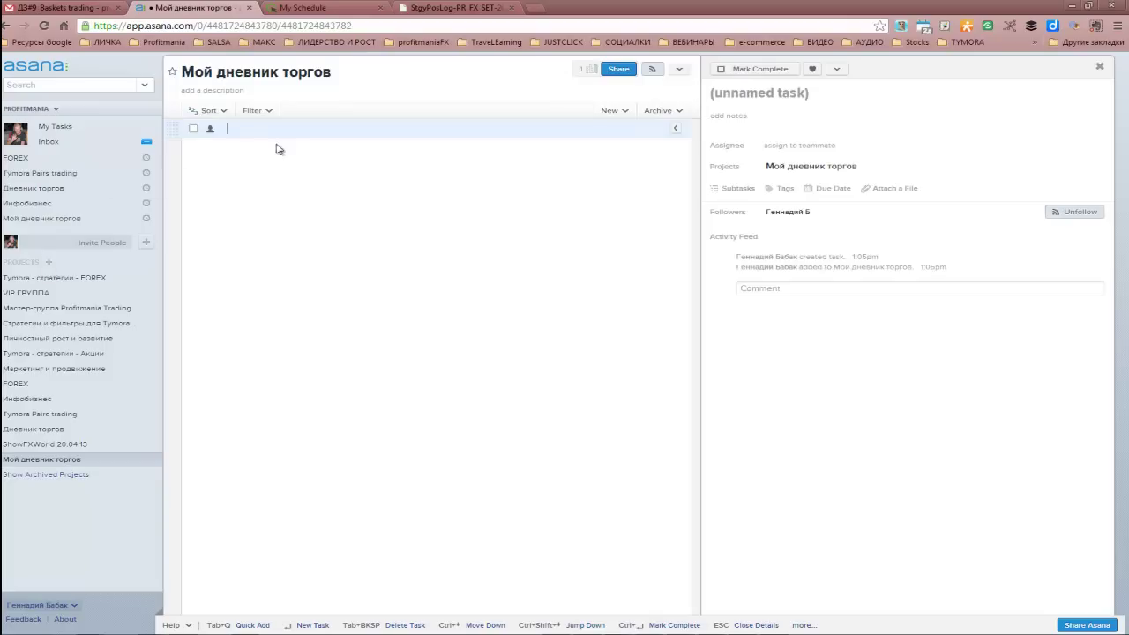
# - Name the first task "13.03.13 | + usd 40"
pyautogui.write('13')
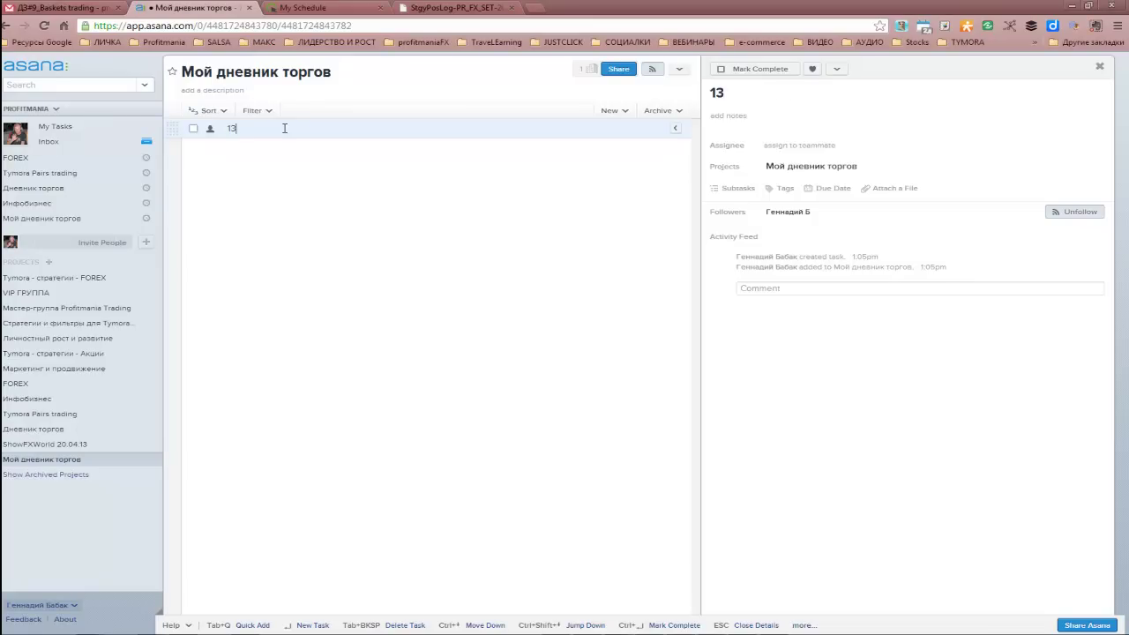
pyautogui.write('.03.13 | usd 40')
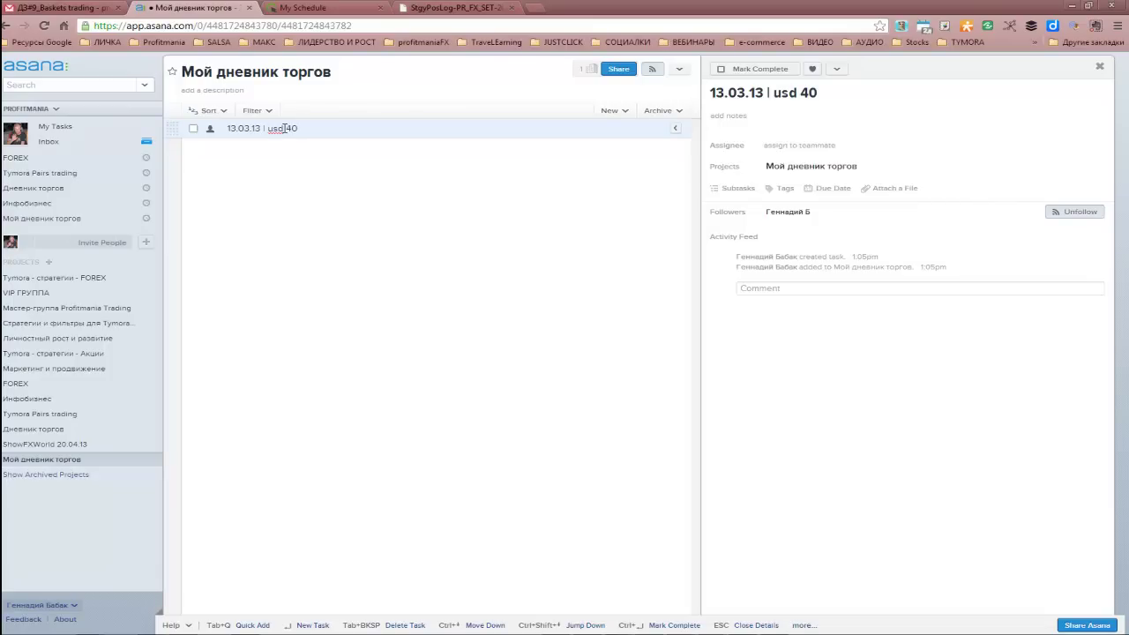
pyautogui.write('+')
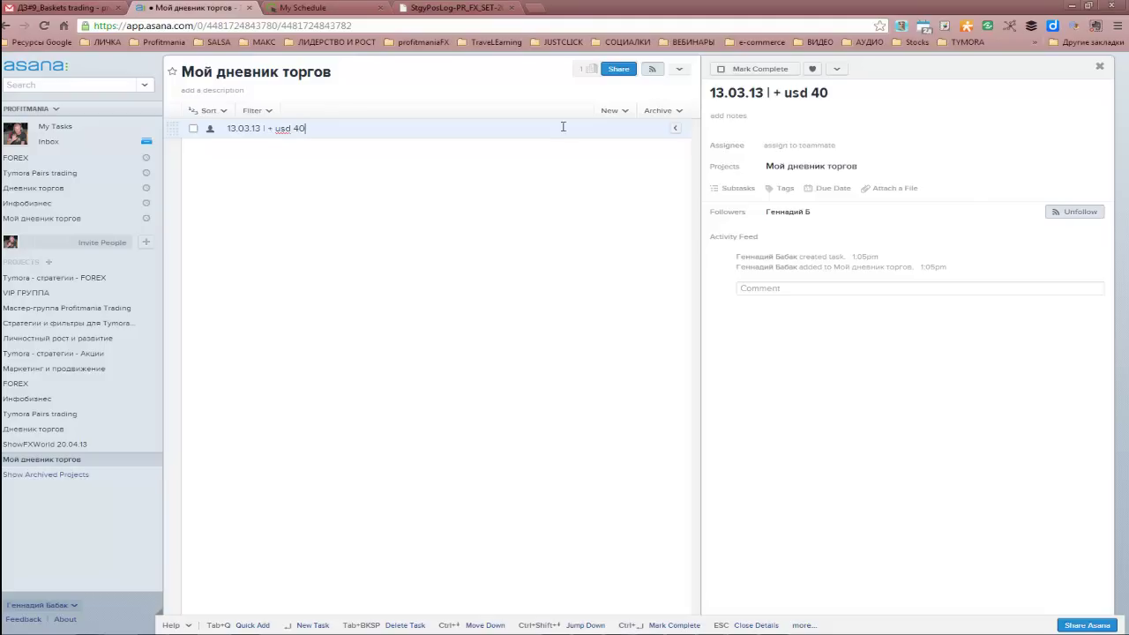
# - Add the subtask "Стратегия Скальпинг полуавтомат отработала хорошо" to the 13.03.13 task, correcting its spelling
pyautogui.click(738, 189)
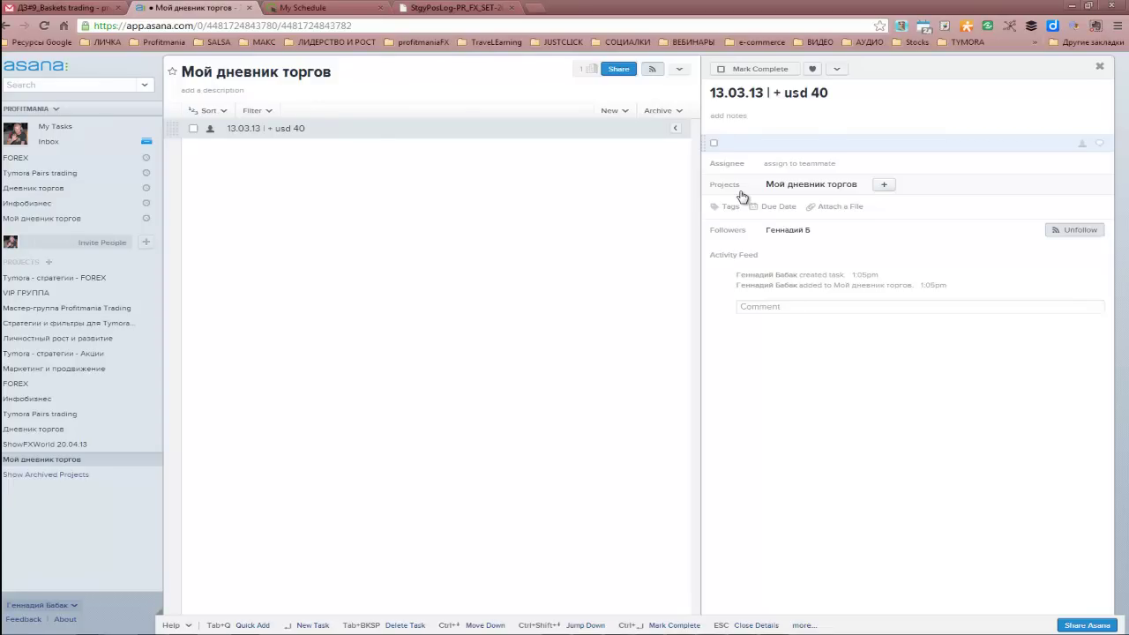
pyautogui.write('Стратегия Скальпинг полуавтомат ')
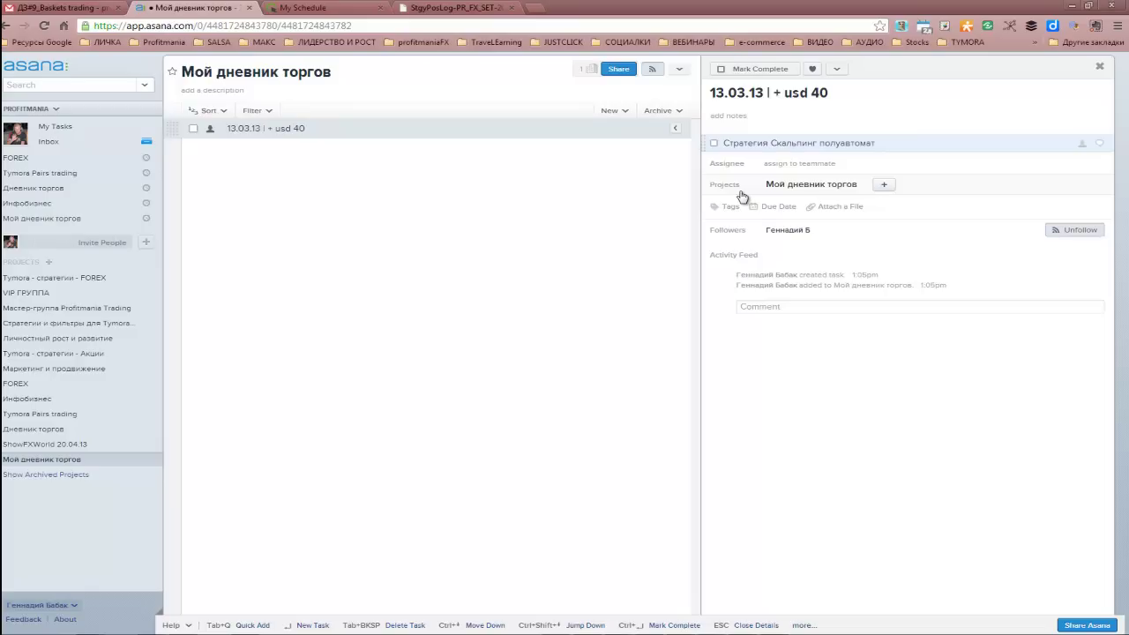
pyautogui.write('отработала хорошо')
pyautogui.press('Return')
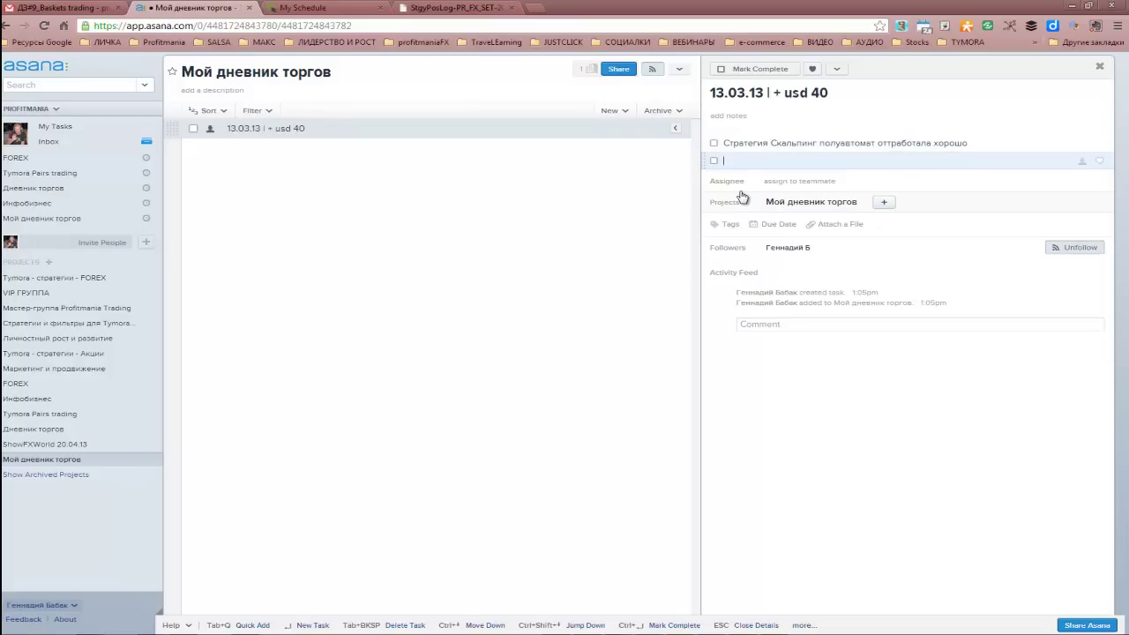
pyautogui.click(893, 145)
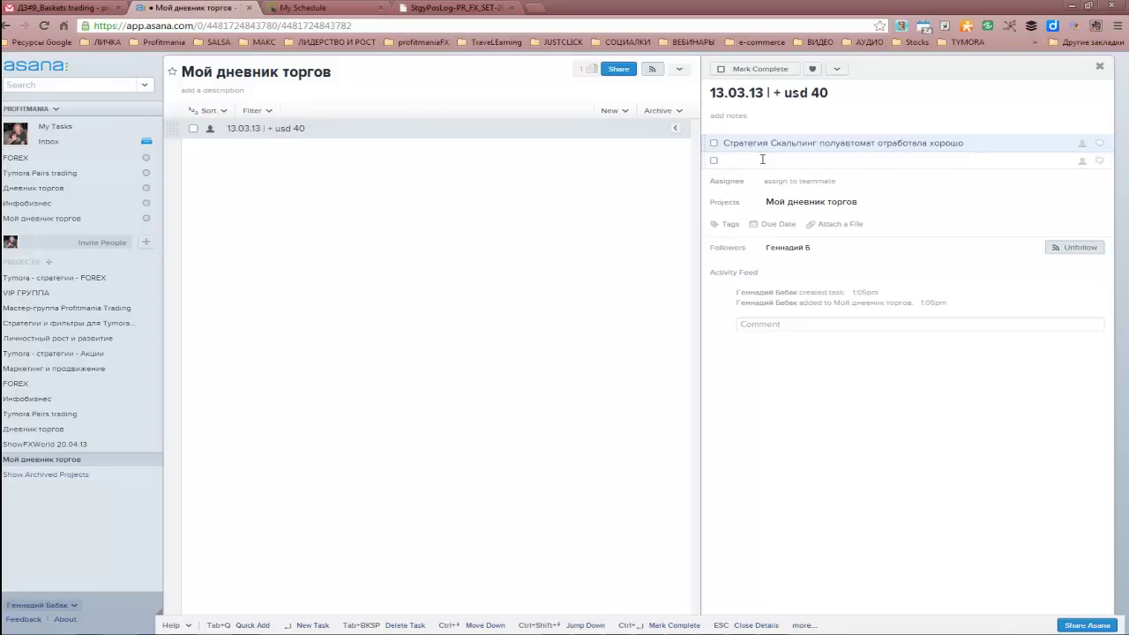
# - Enter "Слабый тренд , поэтому скальп слабенький был" as the second subtask and start an empty third one
pyautogui.press('Down')
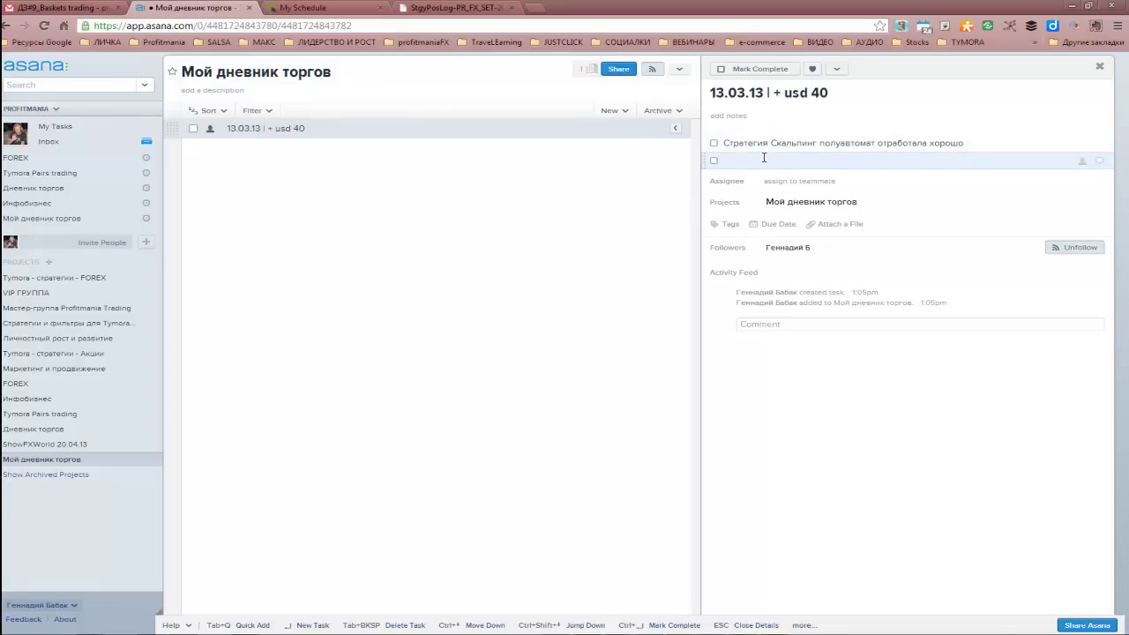
pyautogui.write('sk слабый т')
pyautogui.write('ренд , поэтому скальп слабенький был')
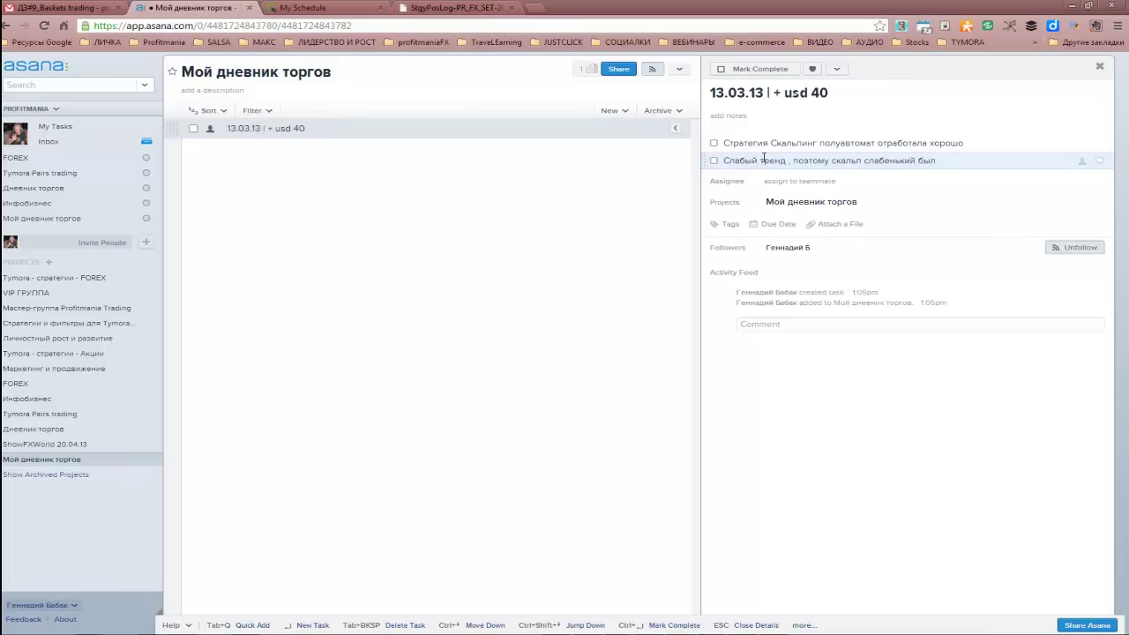
pyautogui.press('Return')
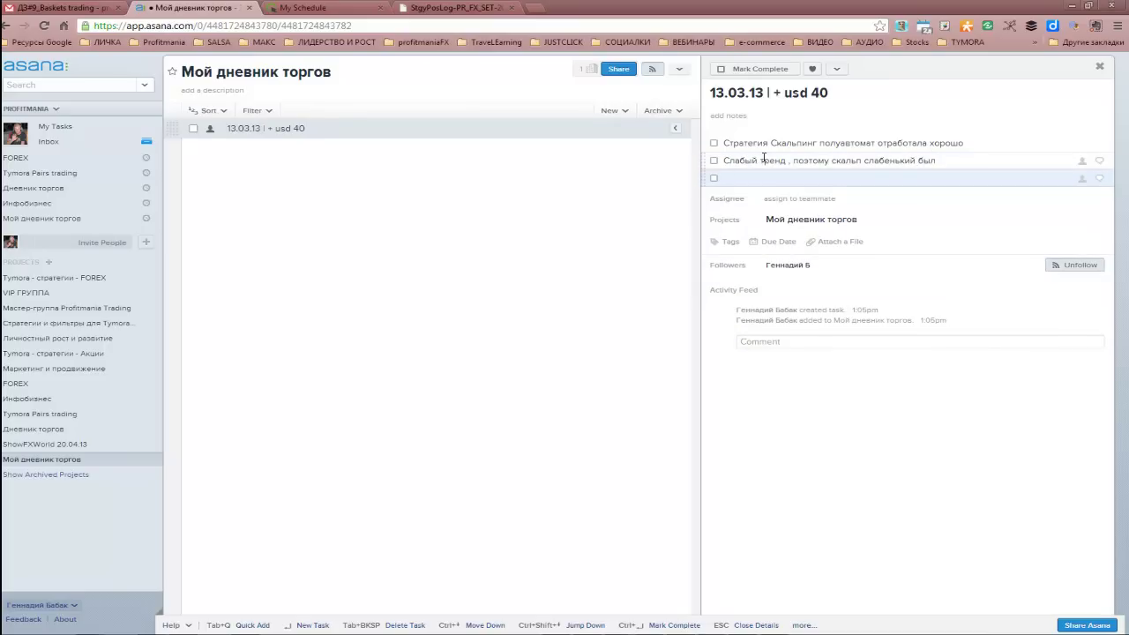
# - Attach the images 8 and 7 from the computer's 130313 folder to the 13.03.13 task
pyautogui.click(836, 242)
pyautogui.click(836, 242)
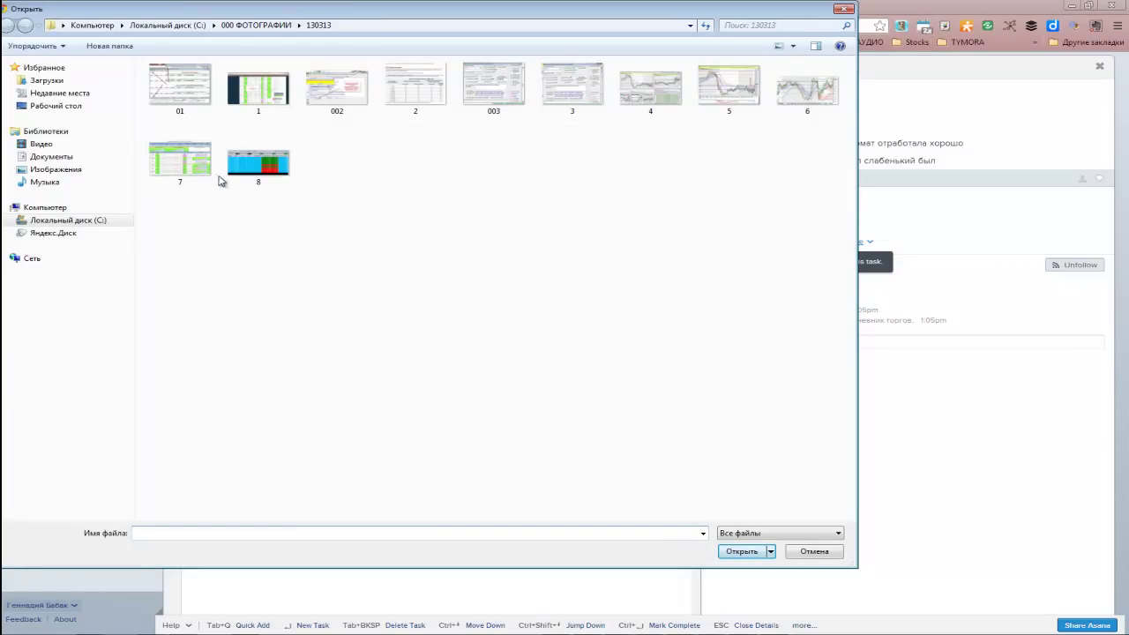
pyautogui.doubleClick(254, 164)
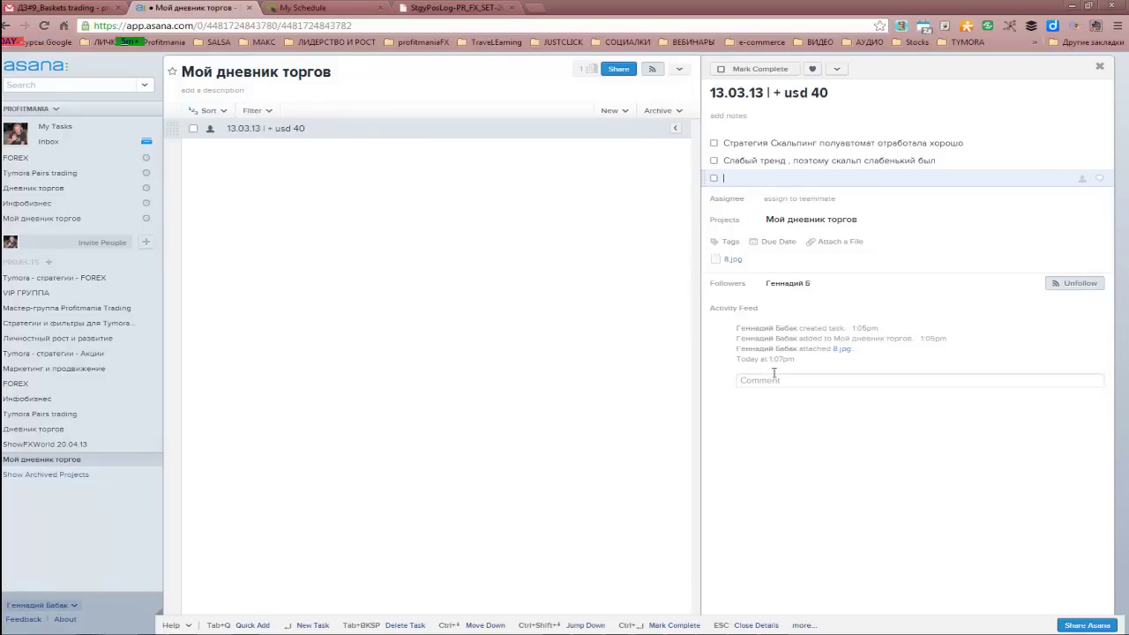
pyautogui.click(847, 244)
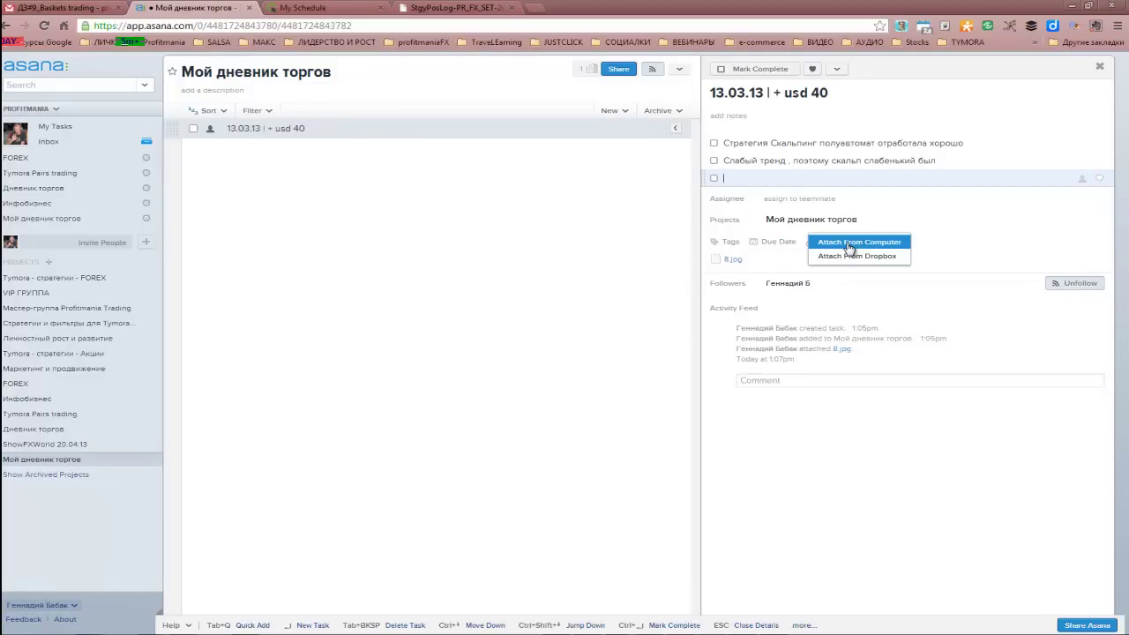
pyautogui.click(850, 245)
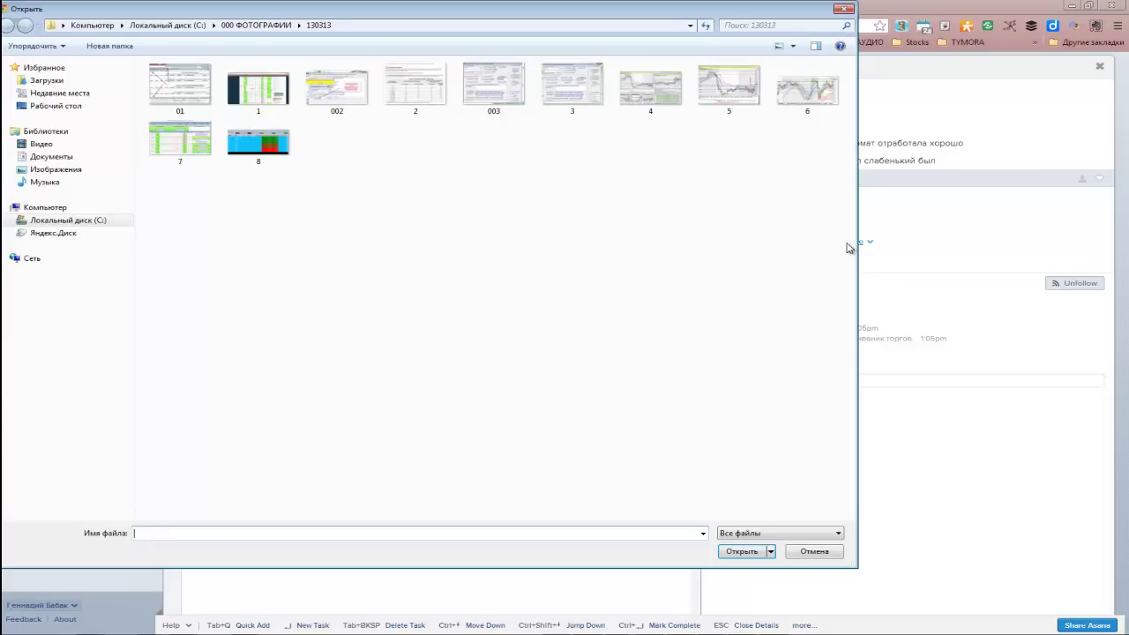
pyautogui.click(167, 143)
pyautogui.click(745, 551)
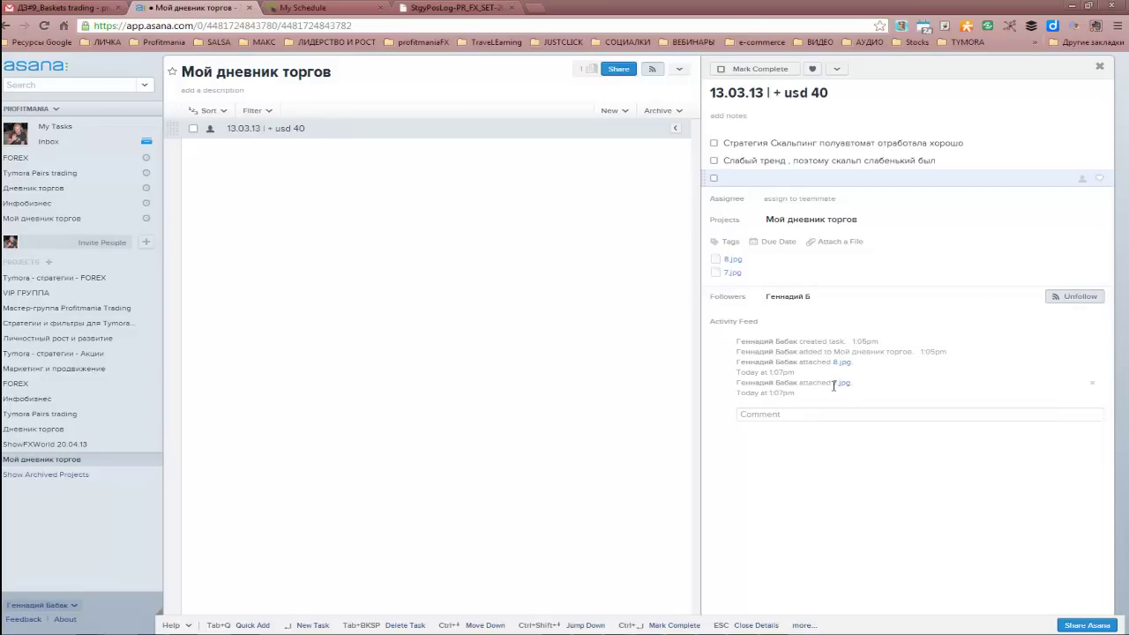
# - Add a second task named "14.03.13 | ...." below the 13.03.13 task
pyautogui.click(345, 128)
pyautogui.press('Return')
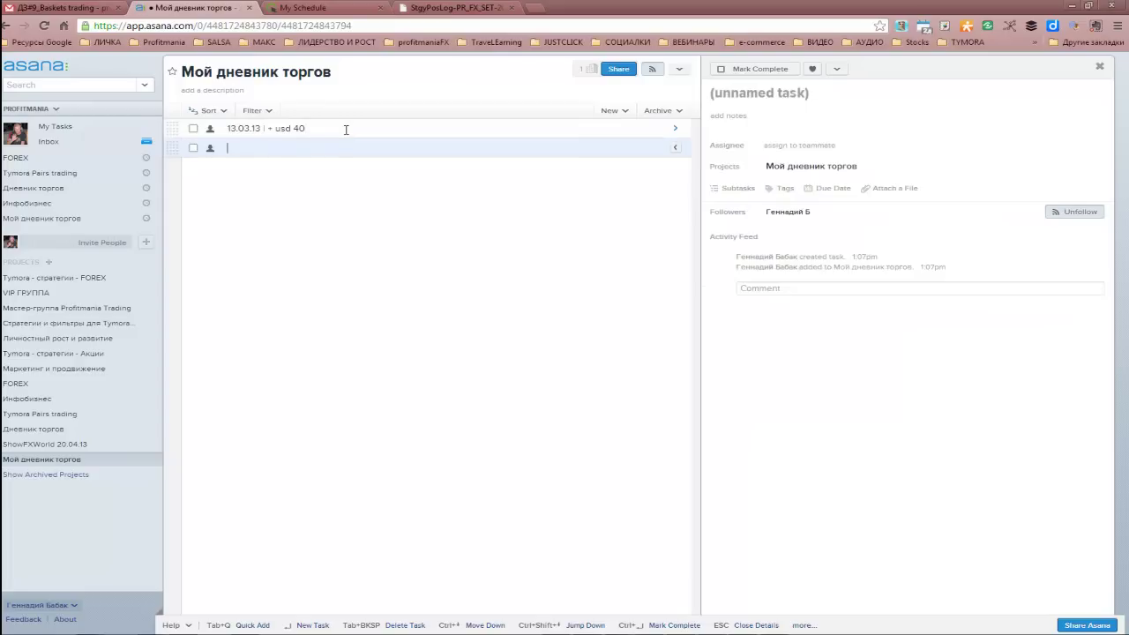
pyautogui.write('14.03.13')
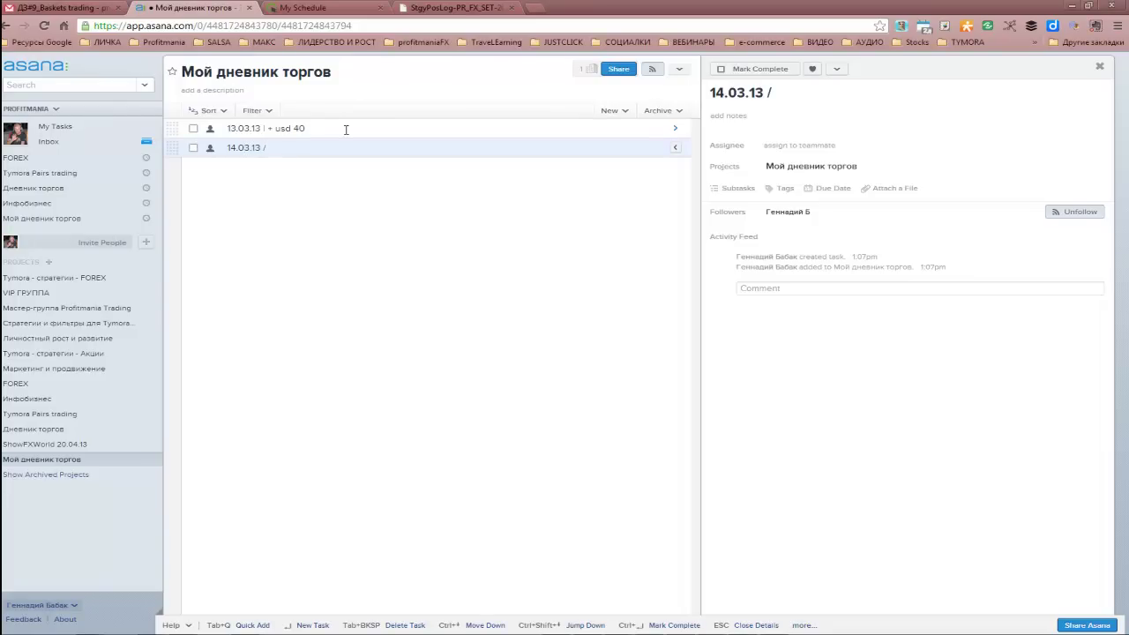
pyautogui.write(' | ....')
# - Post the comment "Покупал BBRY на скальп, но она далеко не ушла из зи разворота спайдера." on the 13.03.13 task
pyautogui.click(346, 130)
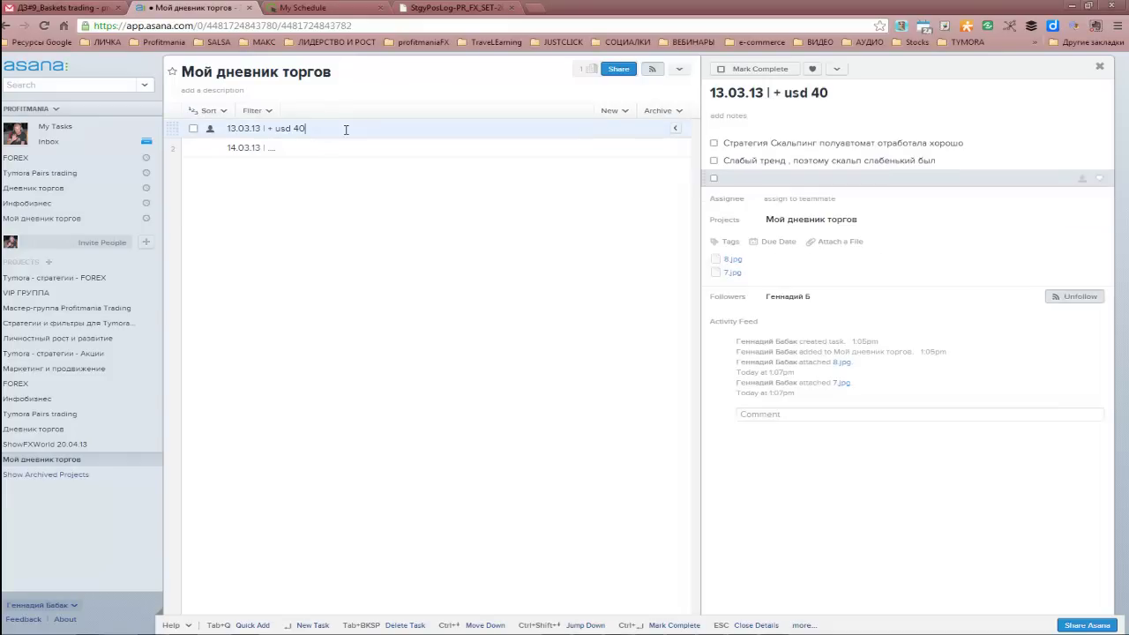
pyautogui.click(785, 418)
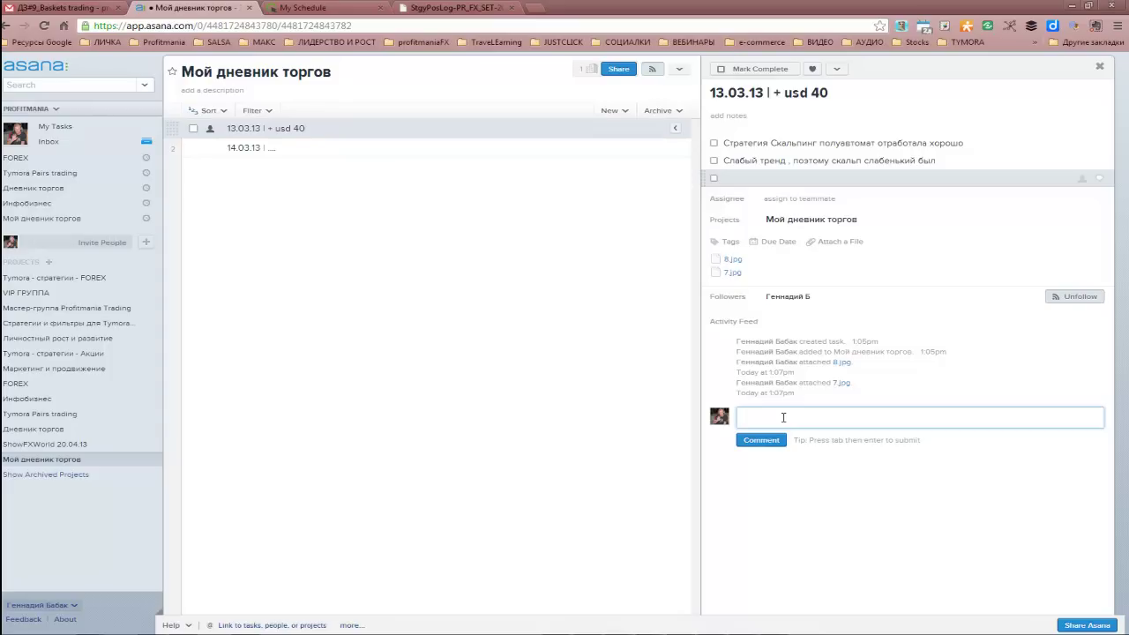
pyautogui.write('Покупал BBRY на скальп, но она далеко не ушла из зи разворота с')
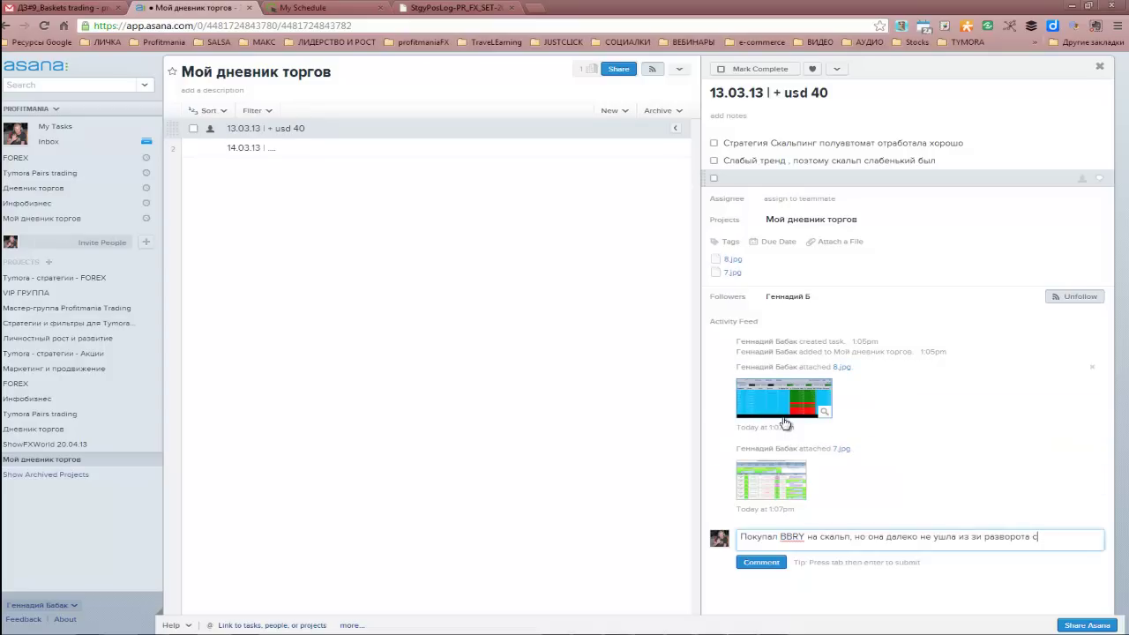
pyautogui.write('пайдера,')
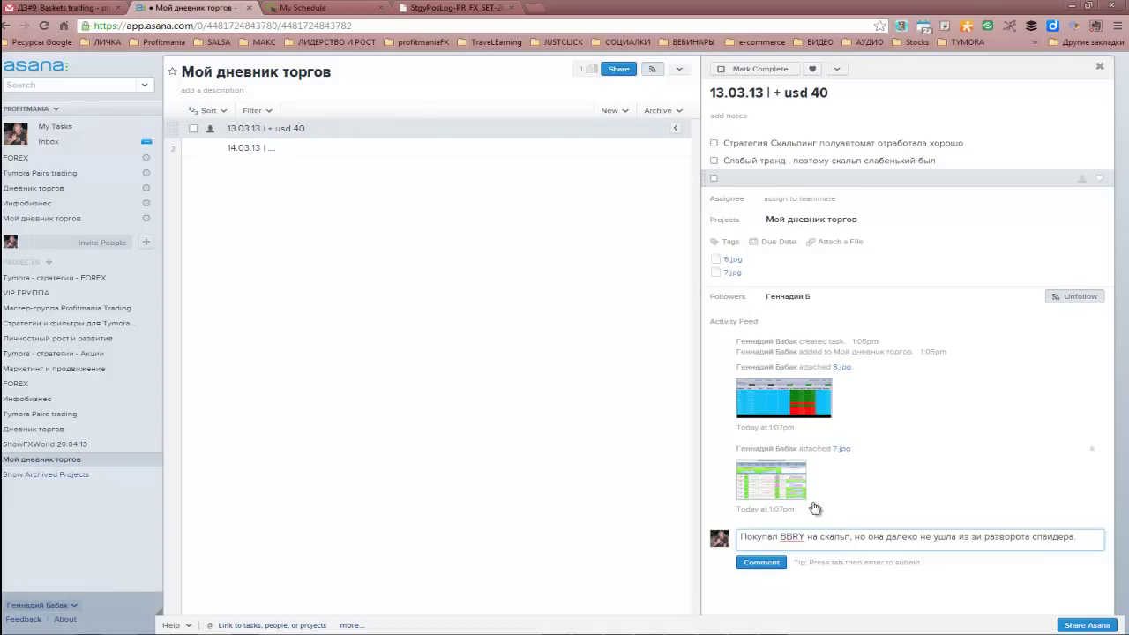
pyautogui.click(761, 562)
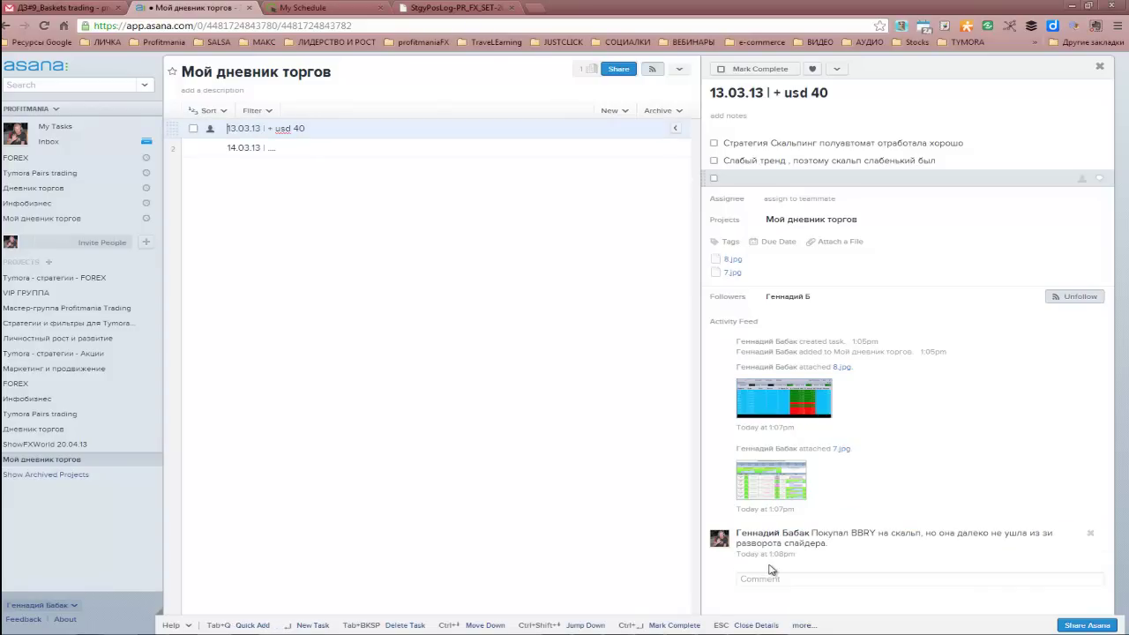
# - View the attached 7.jpg at full size and return to the 13.03.13 task
pyautogui.click(782, 492)
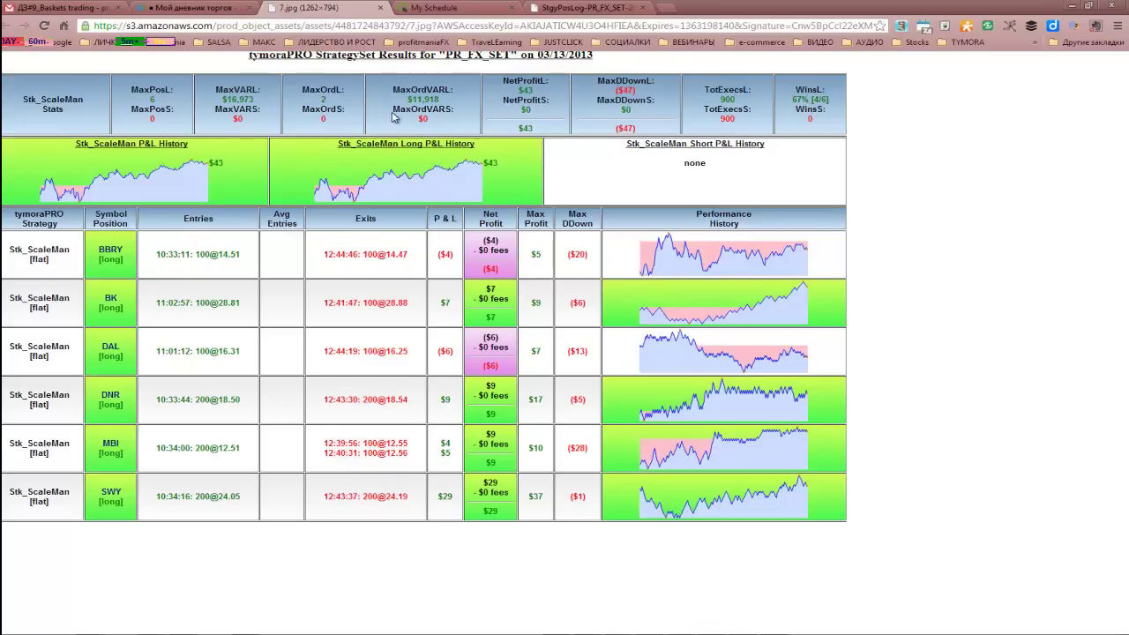
pyautogui.click(195, 11)
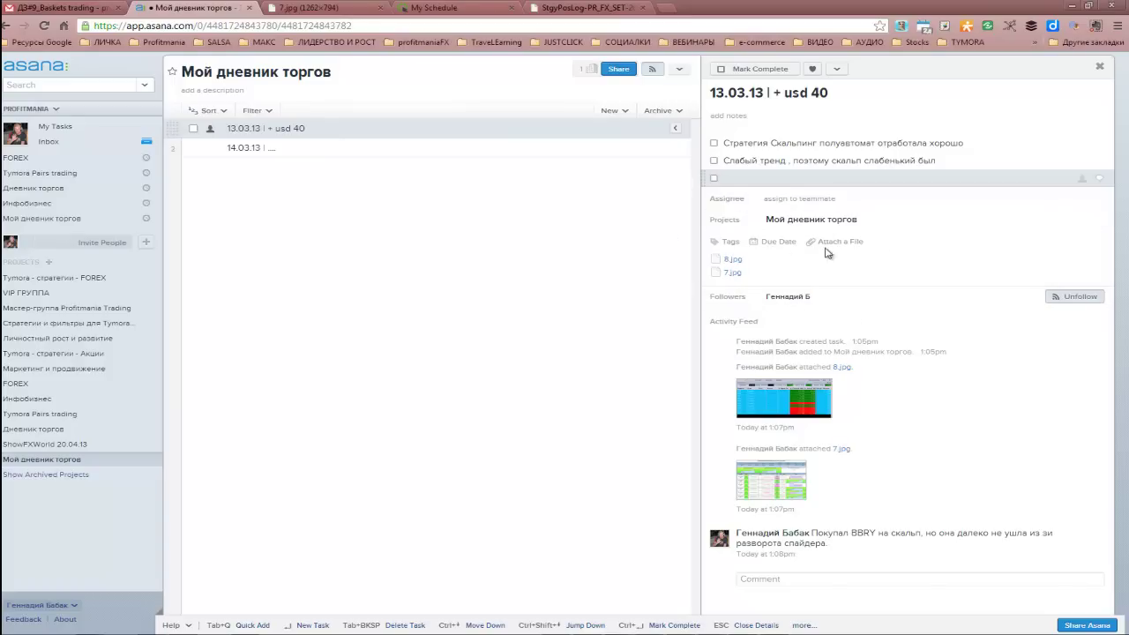
# - Look at the task's due date calendar, and assign the empty third subtask to yourself
pyautogui.click(769, 245)
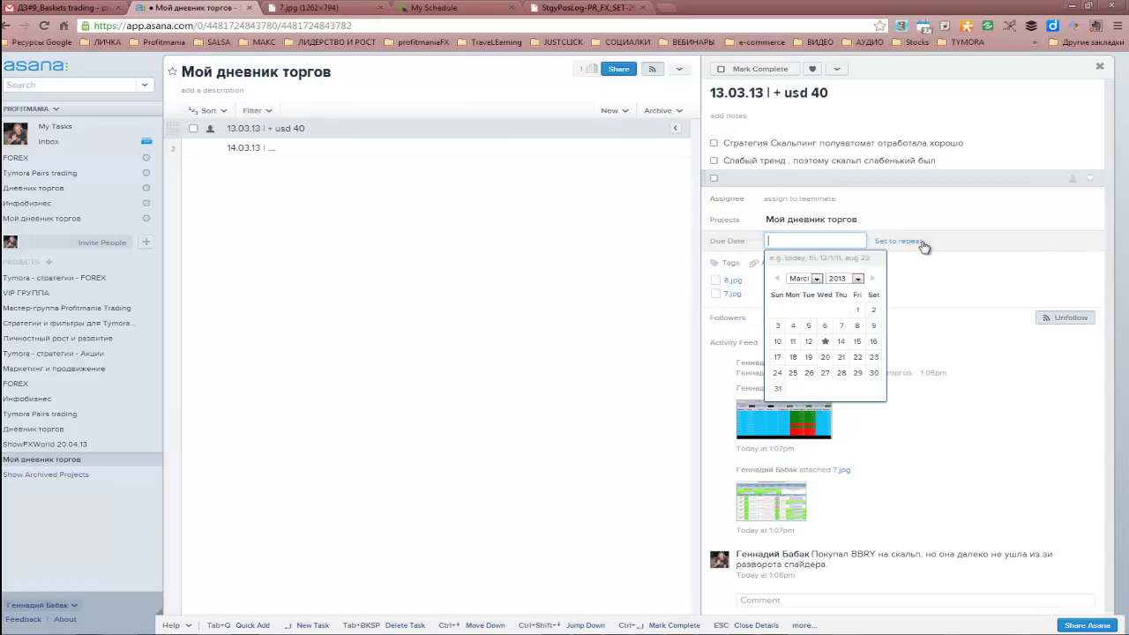
pyautogui.click(1074, 181)
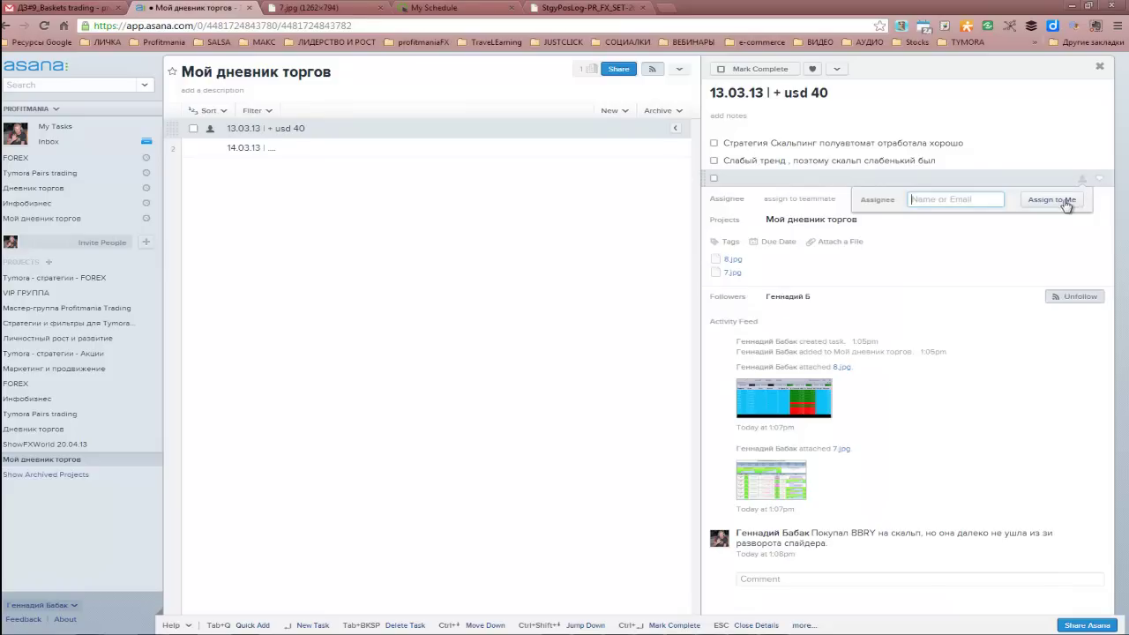
pyautogui.click(1062, 200)
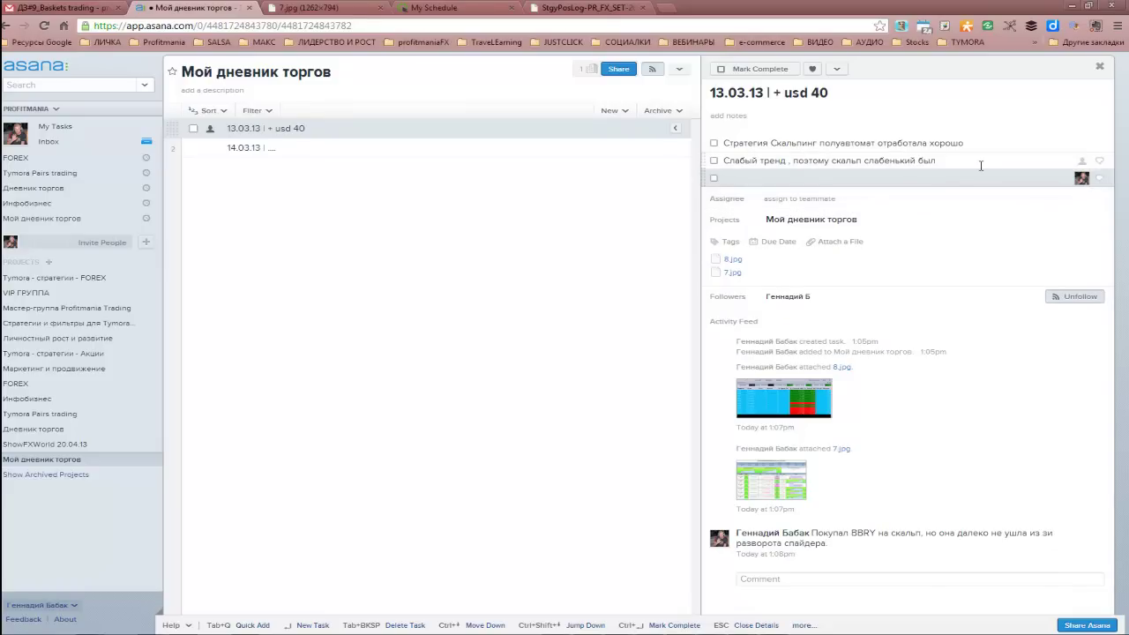
# - View the details of the "Слабый тренд" subtask, return to its parent task and open the 14.03.13 task
pyautogui.click(1100, 162)
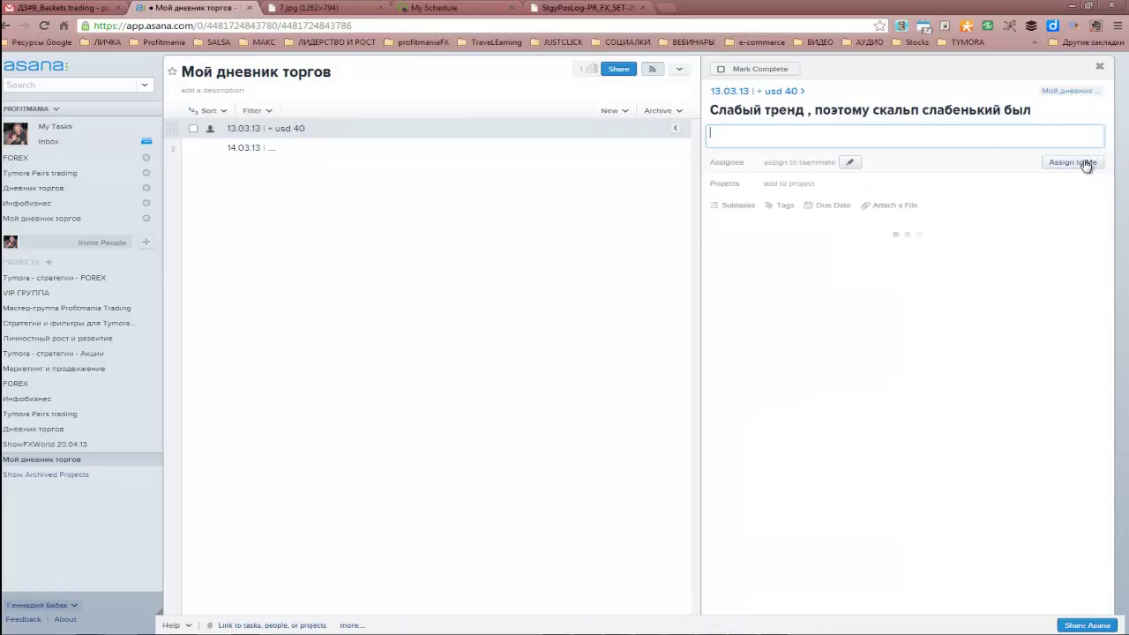
pyautogui.click(335, 128)
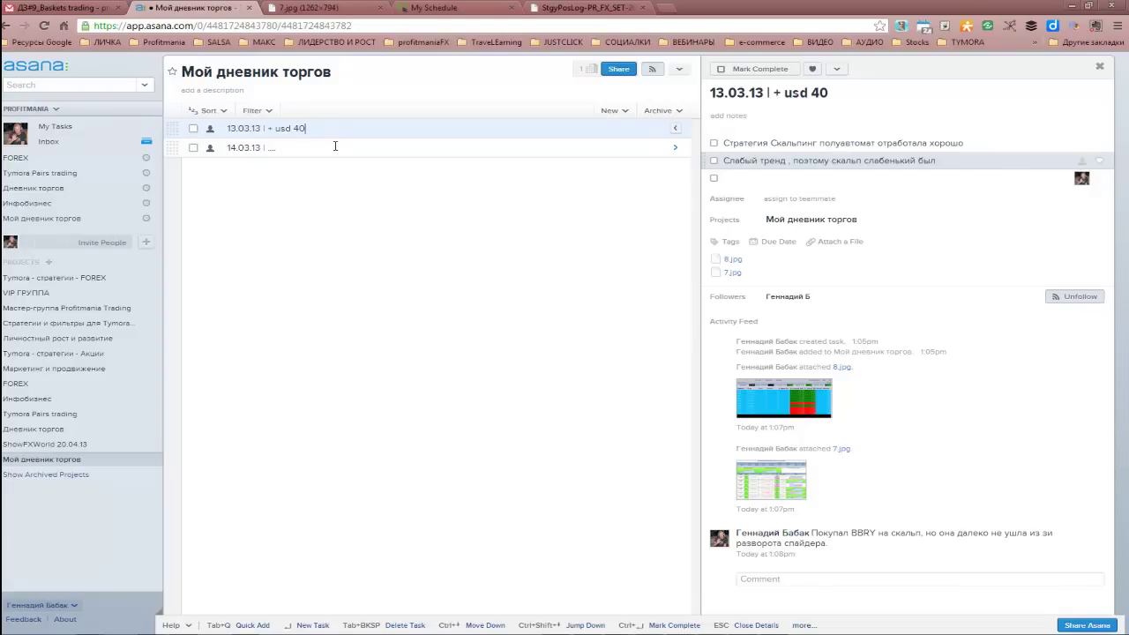
pyautogui.click(336, 146)
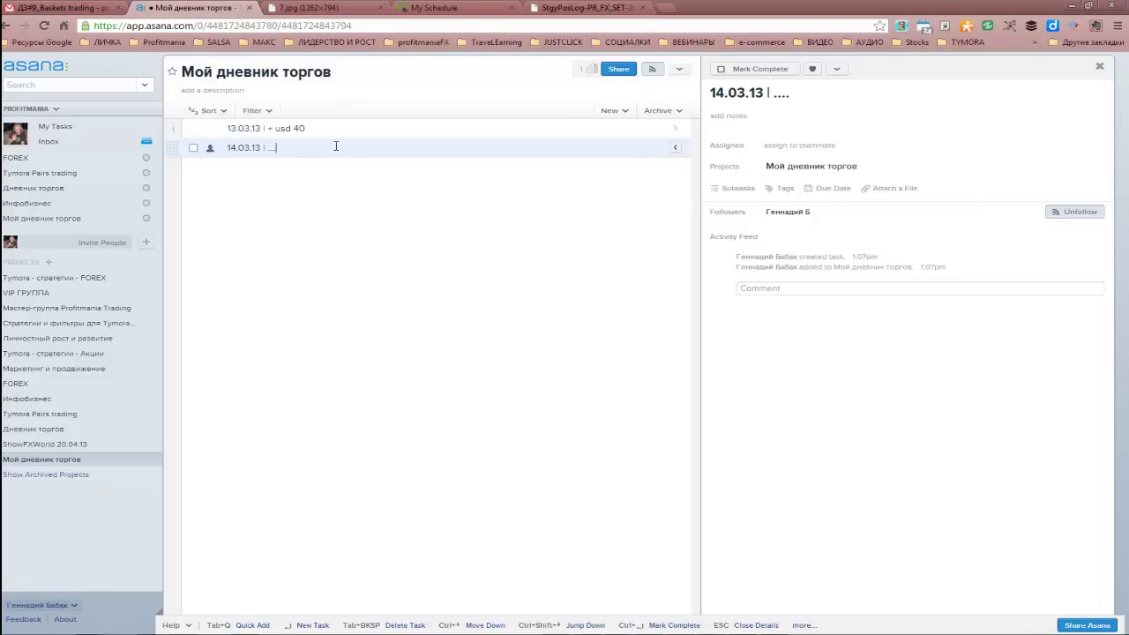
# - Create another new project named "Здоровье"
pyautogui.click(49, 263)
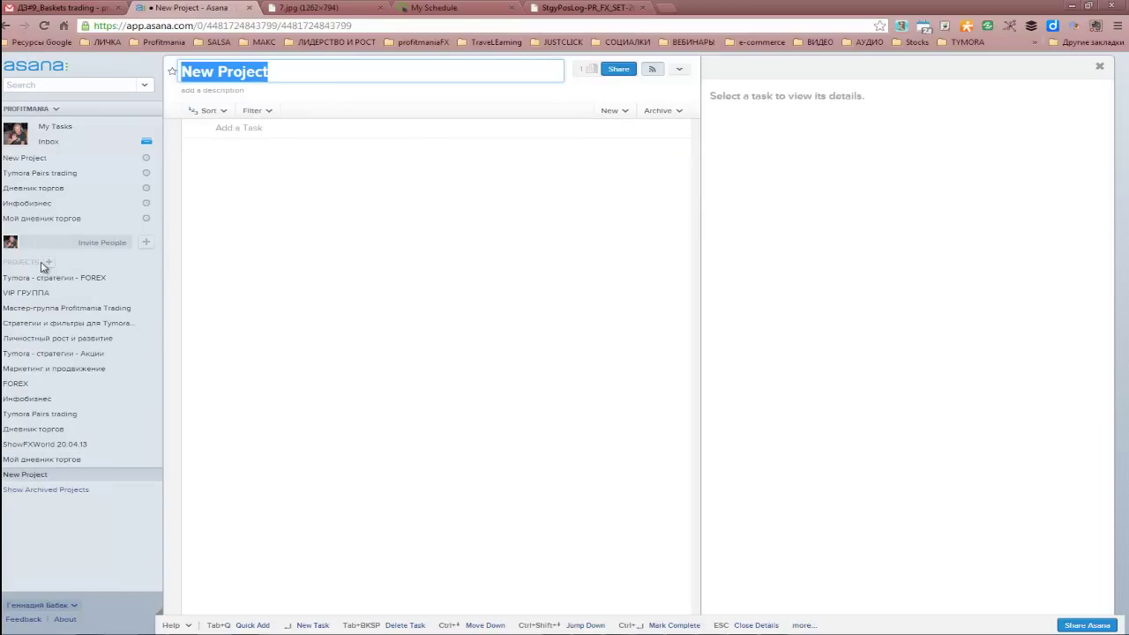
pyautogui.write('Здоровье')
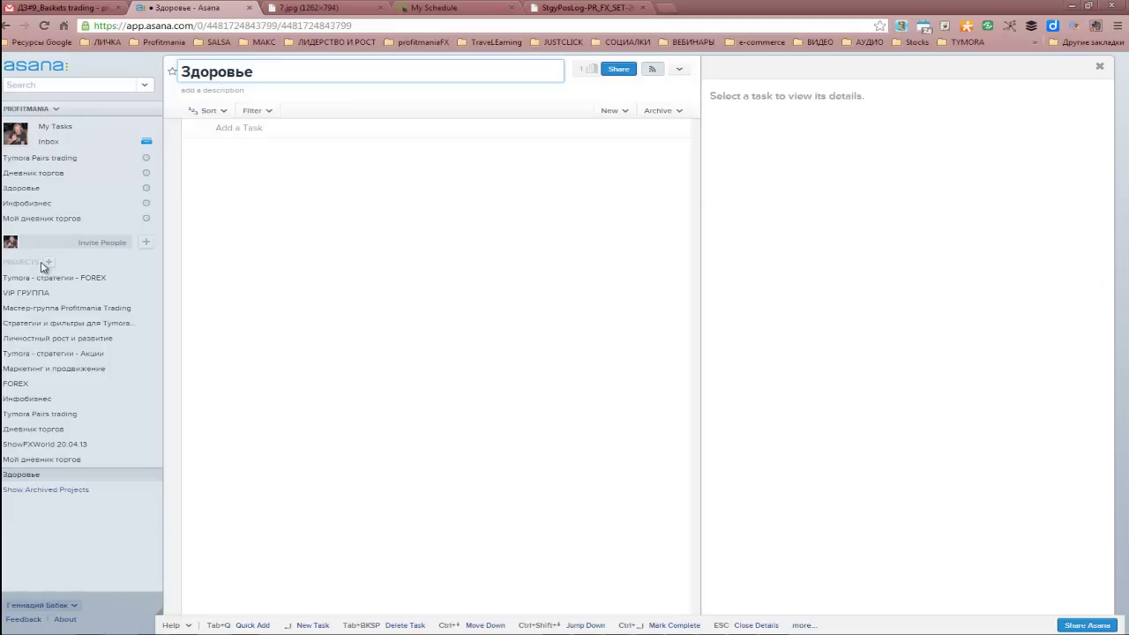
# - Add a task named "Зарядка - 30 минут" to the new Здоровье project
pyautogui.press('Return')
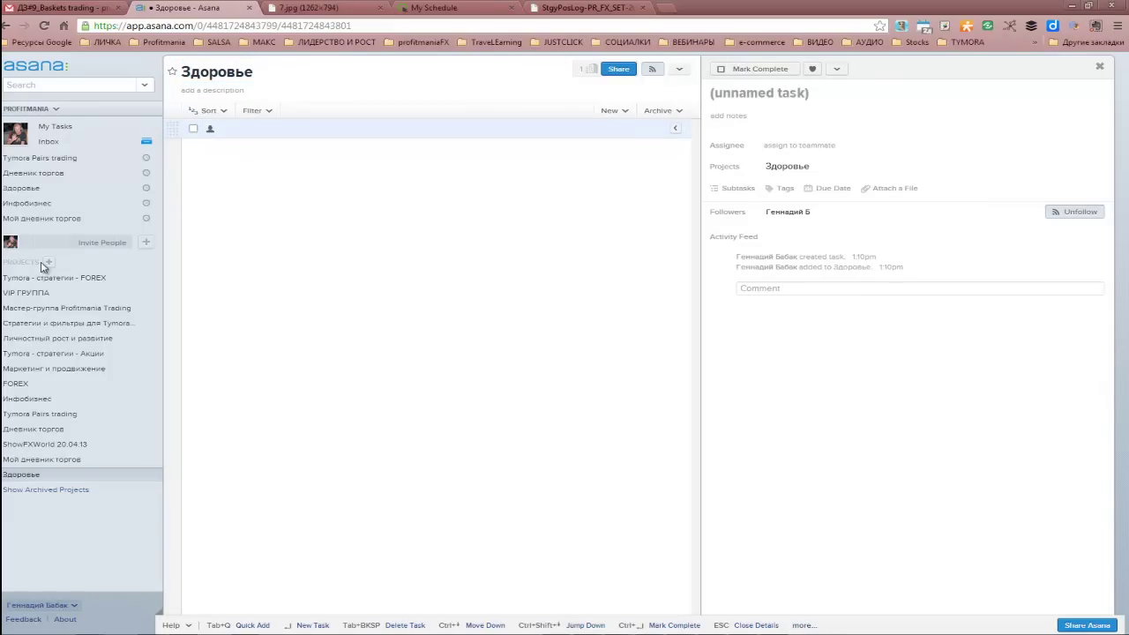
pyautogui.write('Зарядка ')
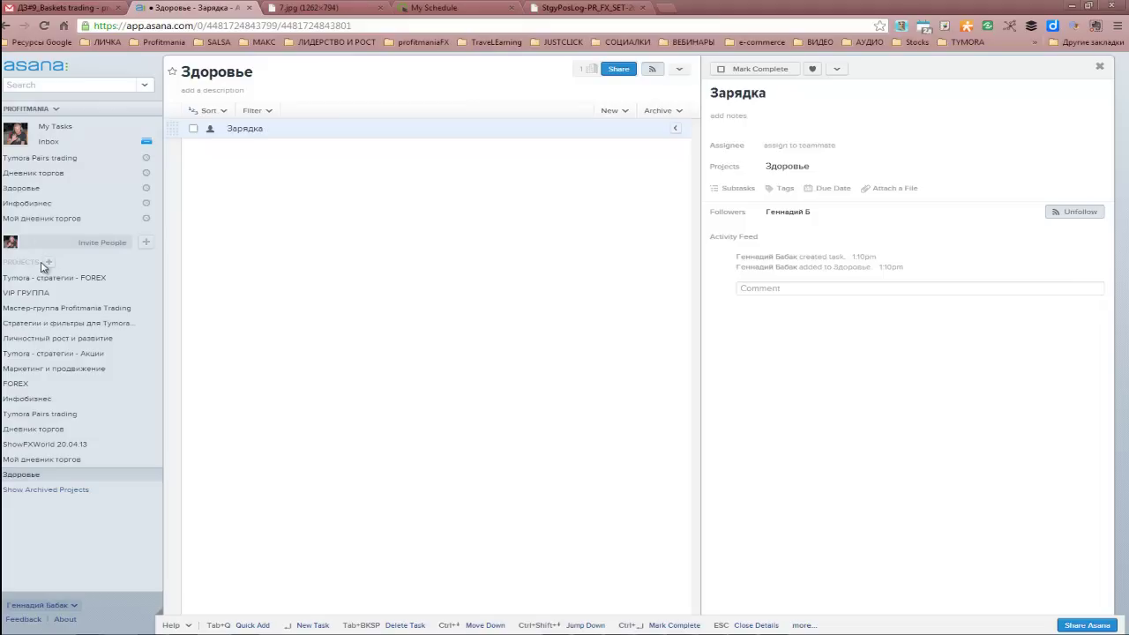
pyautogui.write('- 30 минут')
# - Add a second task named "Спортзал" below the exercise task in the Здоровье project
pyautogui.press('Return')
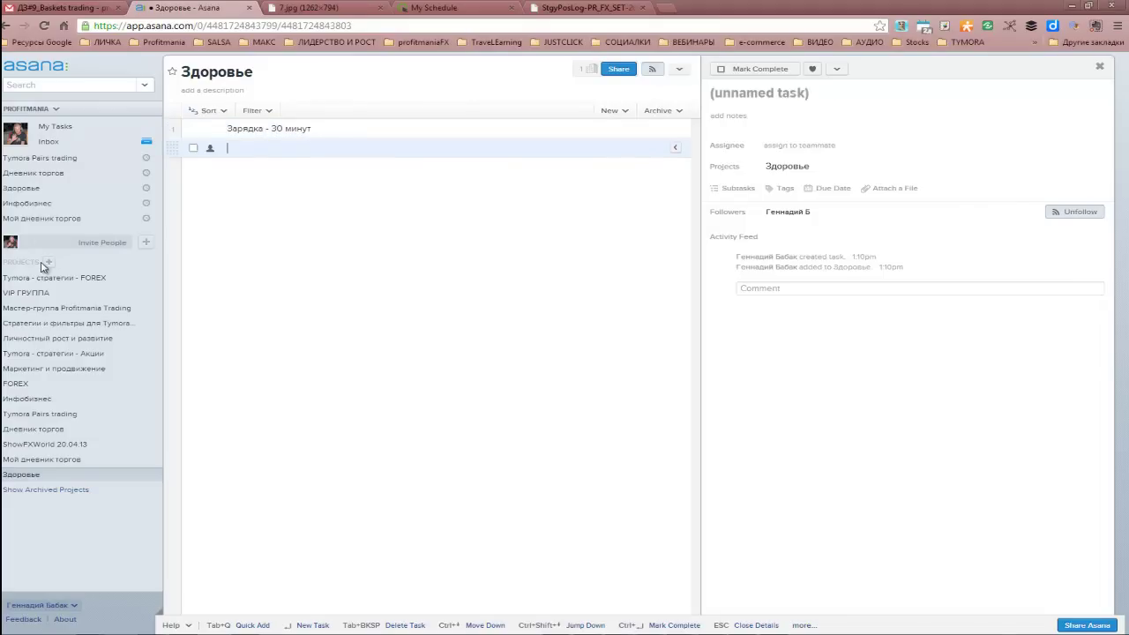
pyautogui.write('Спортлаз')
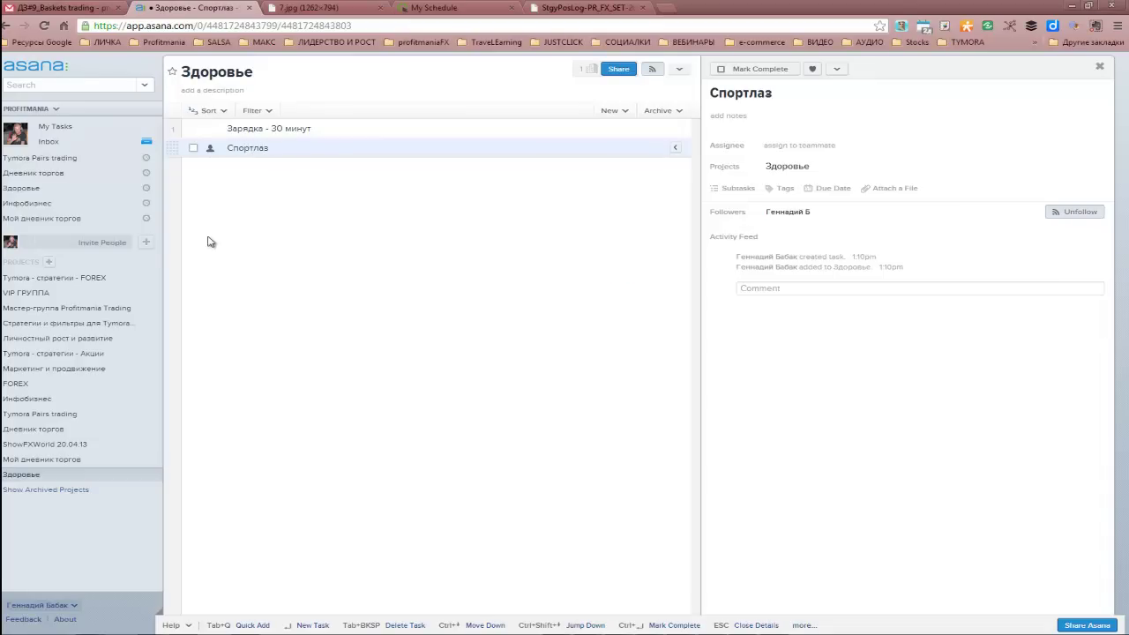
pyautogui.press('BackSpace')
pyautogui.press('BackSpace')
pyautogui.press('BackSpace')
pyautogui.write('зал')
# - Add the subtasks "вторник" and "четверг" to the Спортзал task, and open its comment field for writing
pyautogui.click(735, 187)
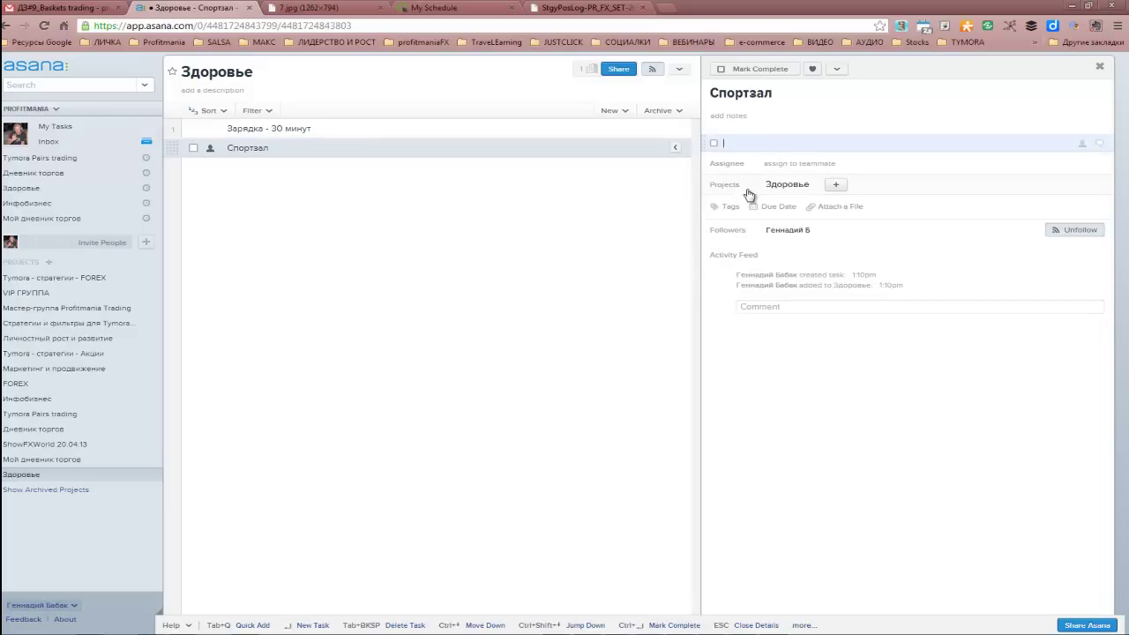
pyautogui.write('вторник')
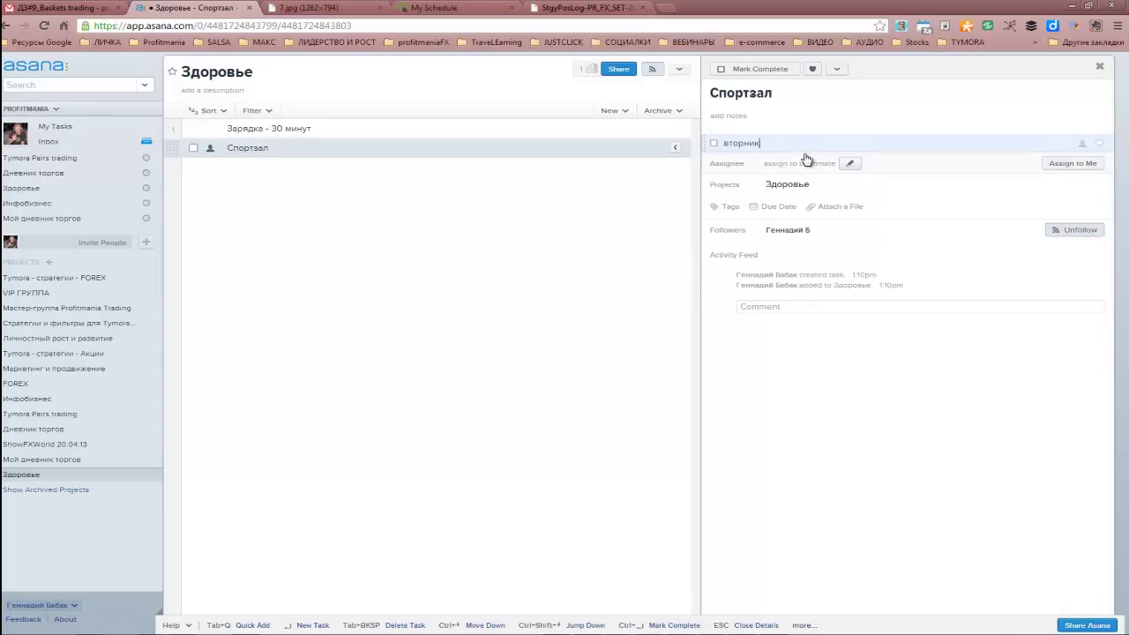
pyautogui.press('Return')
pyautogui.write('четверг')
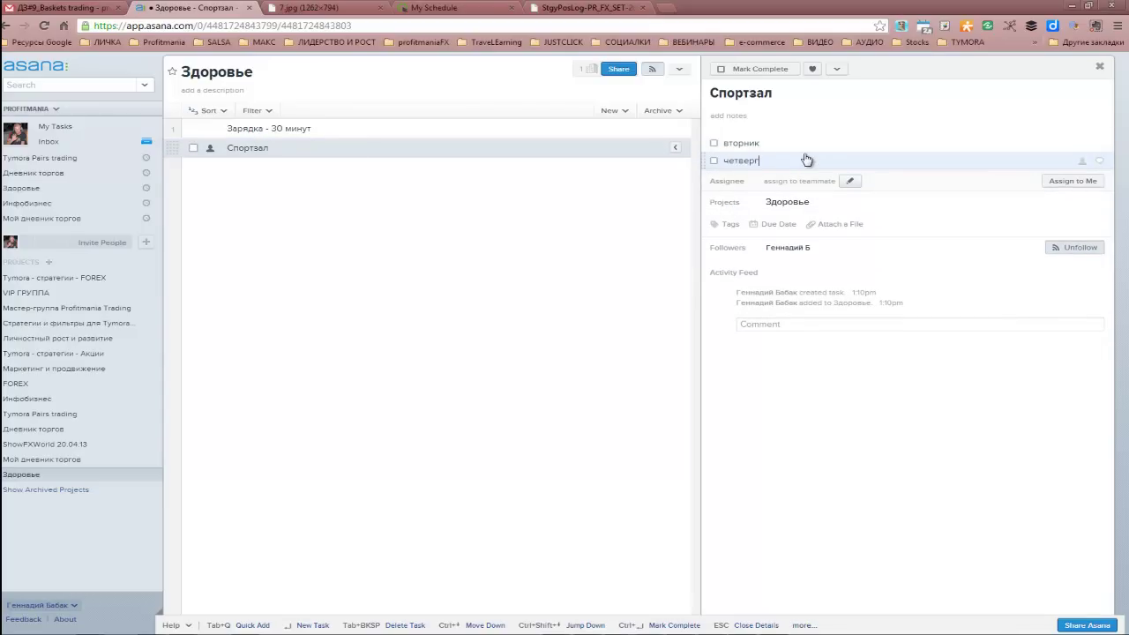
pyautogui.press('Return')
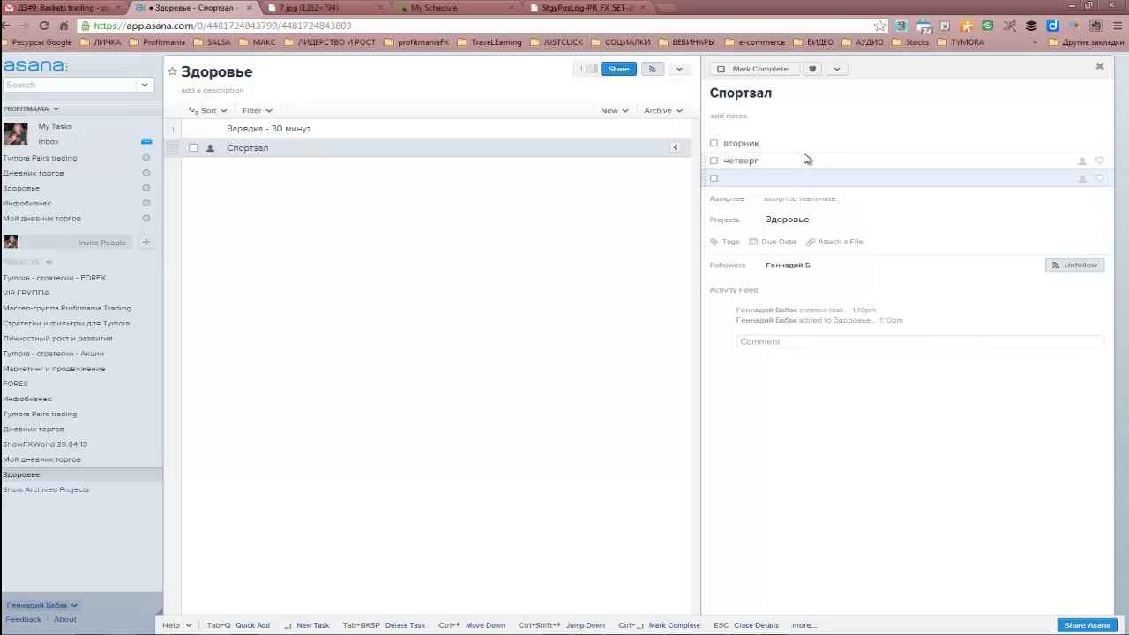
pyautogui.click(812, 344)
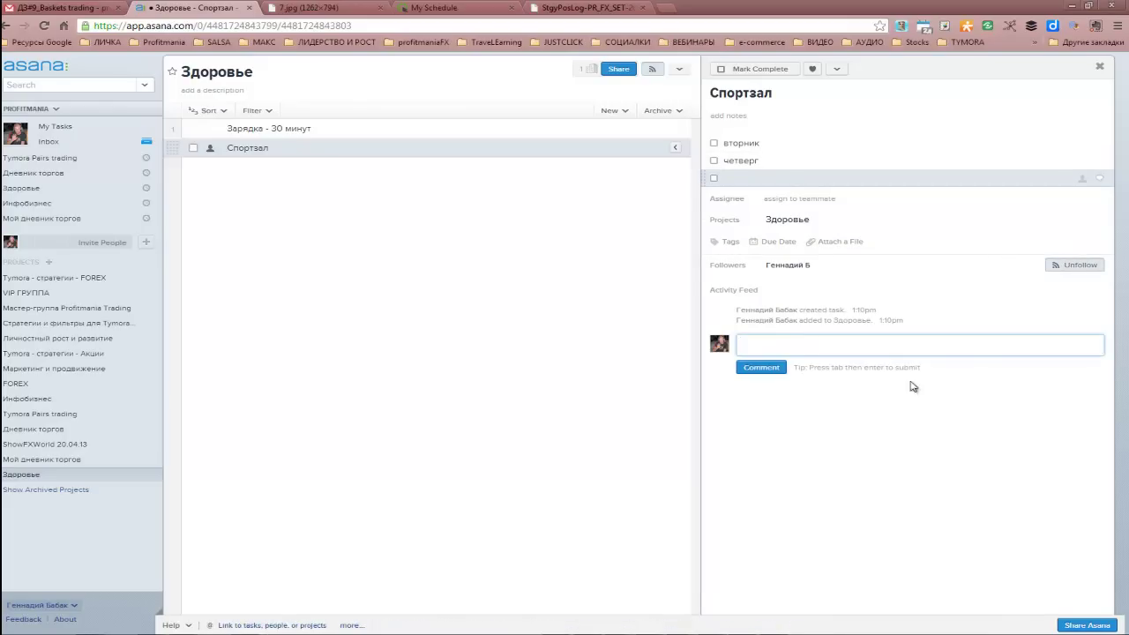